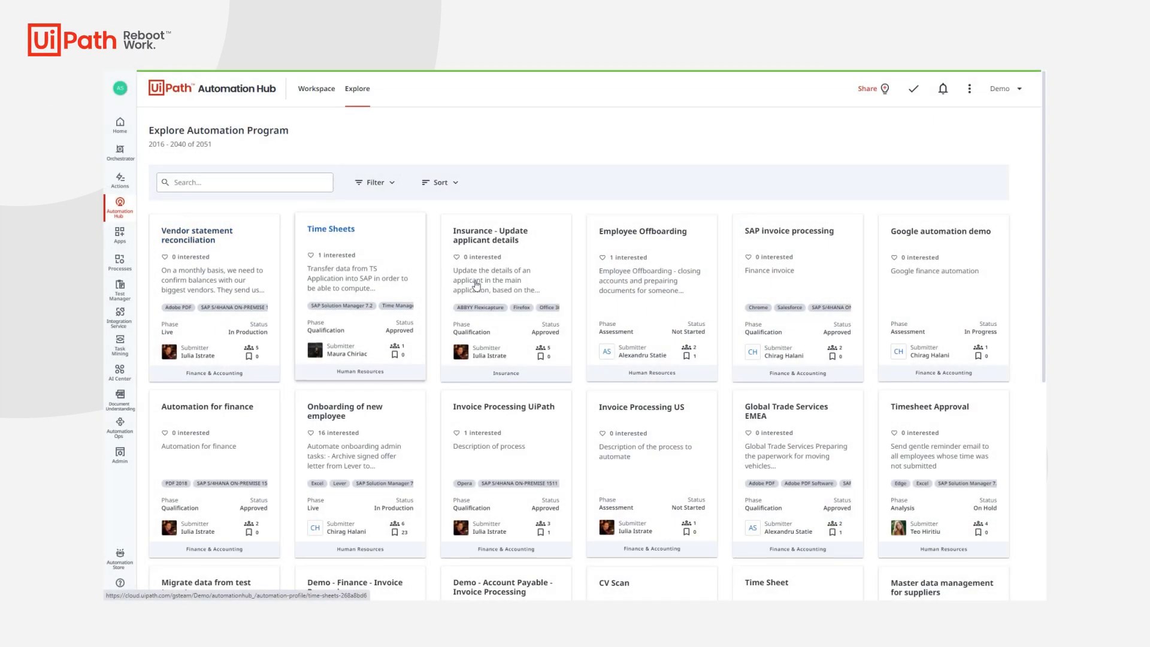
# - Open the Invoice Processing for Travel Agencies idea and scroll through its overview, assessments and KPIs
pyautogui.scroll(-5, 767, 348)
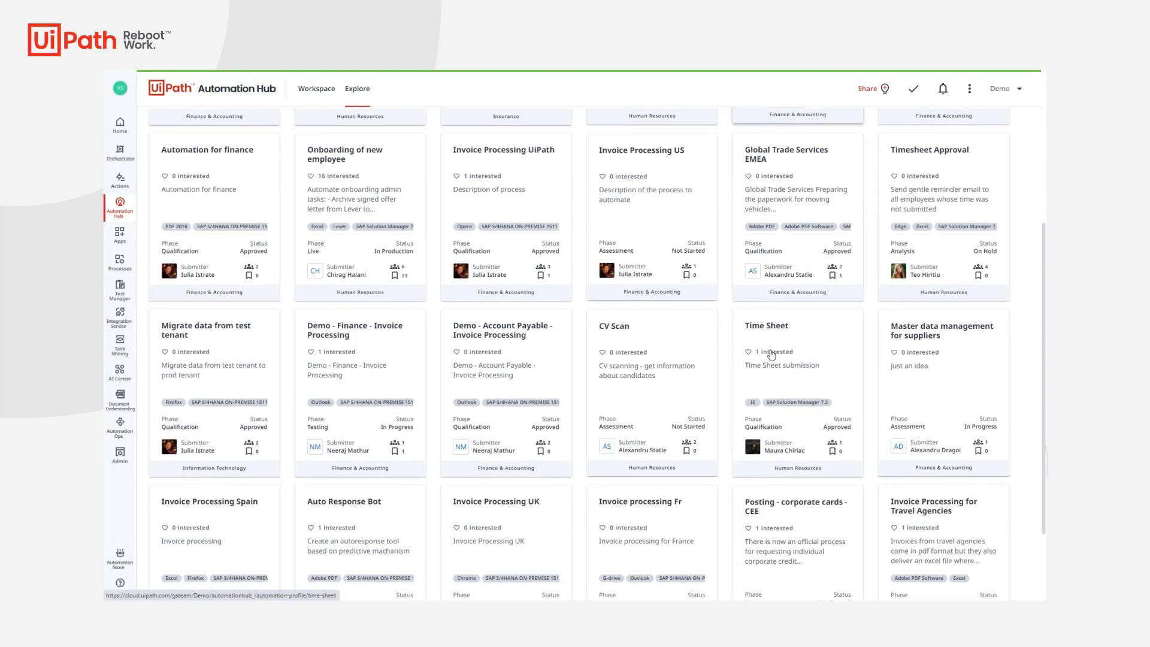
pyautogui.scroll(-2, 772, 354)
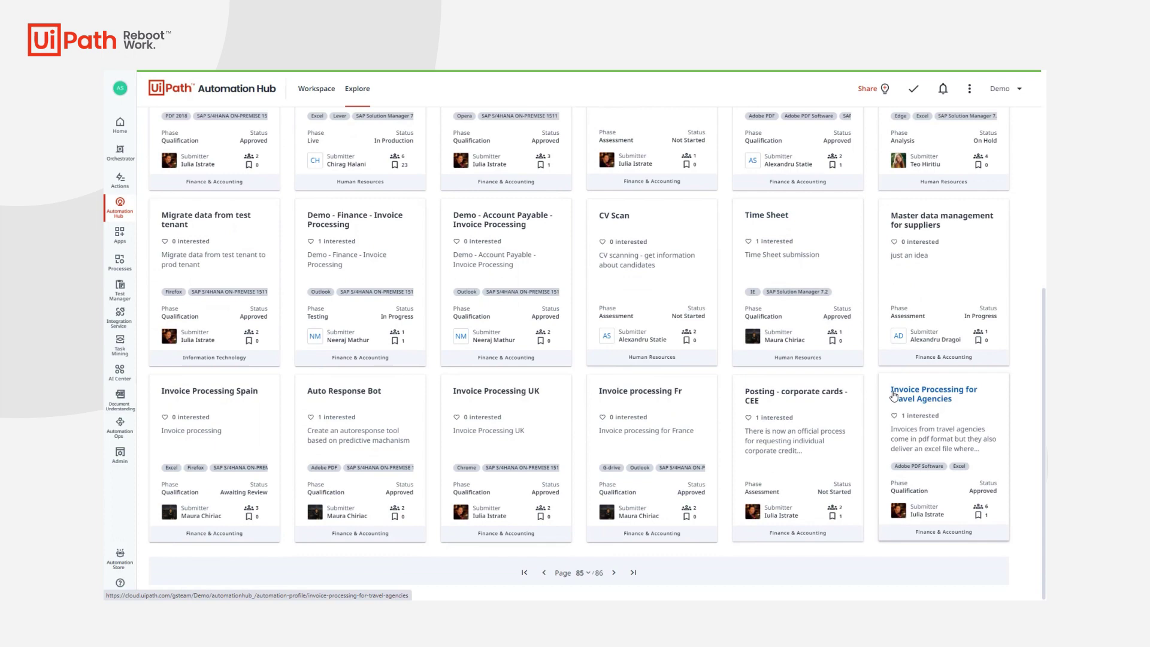
pyautogui.click(912, 399)
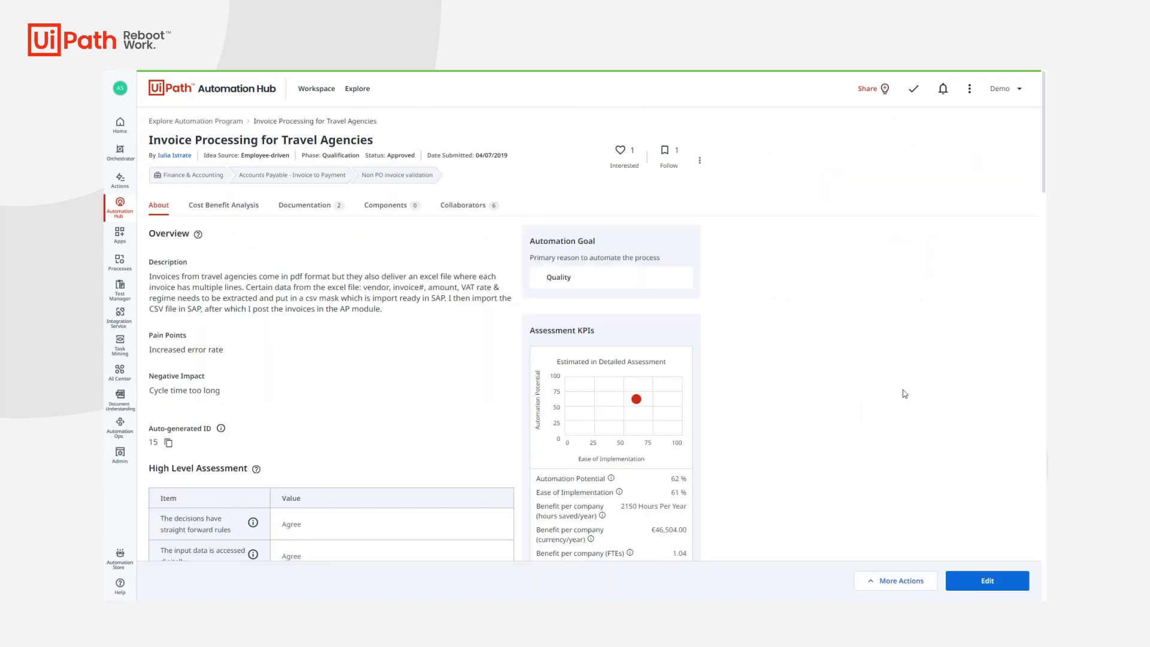
pyautogui.scroll(-7, 327, 305)
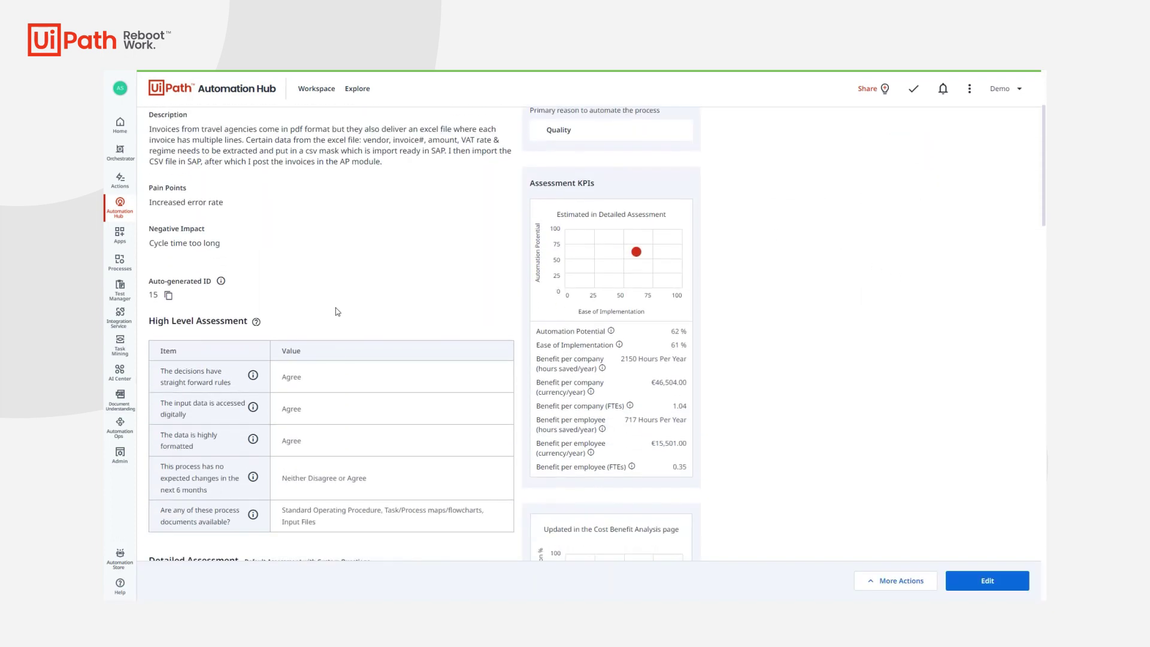
pyautogui.scroll(-2, 337, 311)
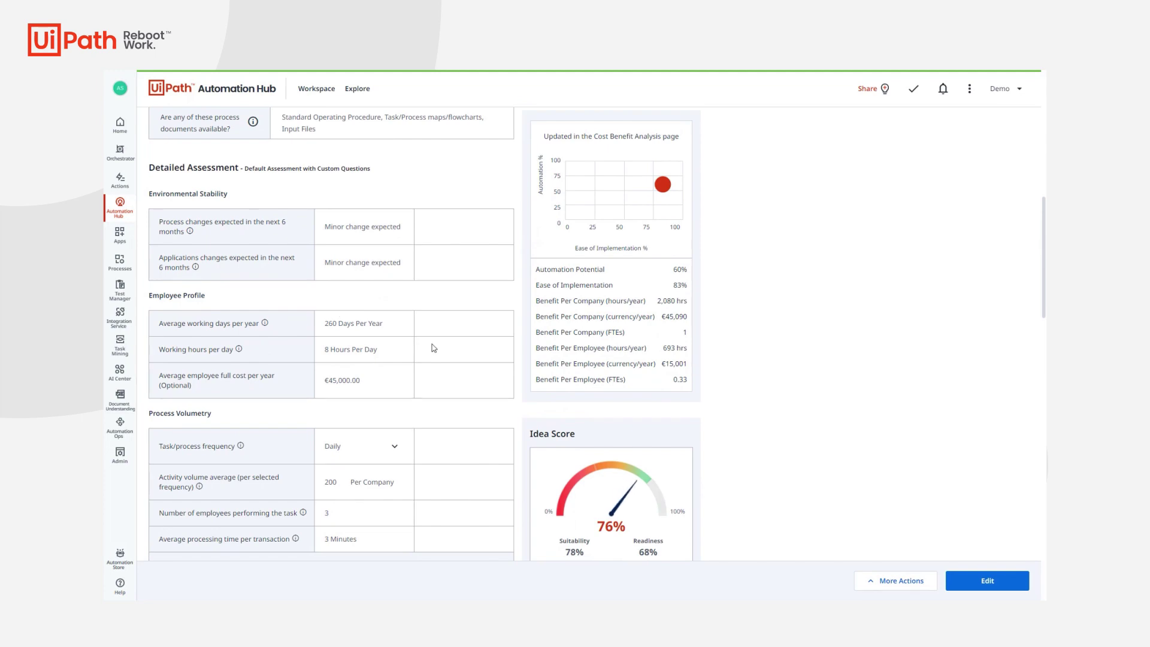
pyautogui.scroll(-1, 431, 349)
pyautogui.scroll(3, 435, 348)
pyautogui.scroll(8, 434, 348)
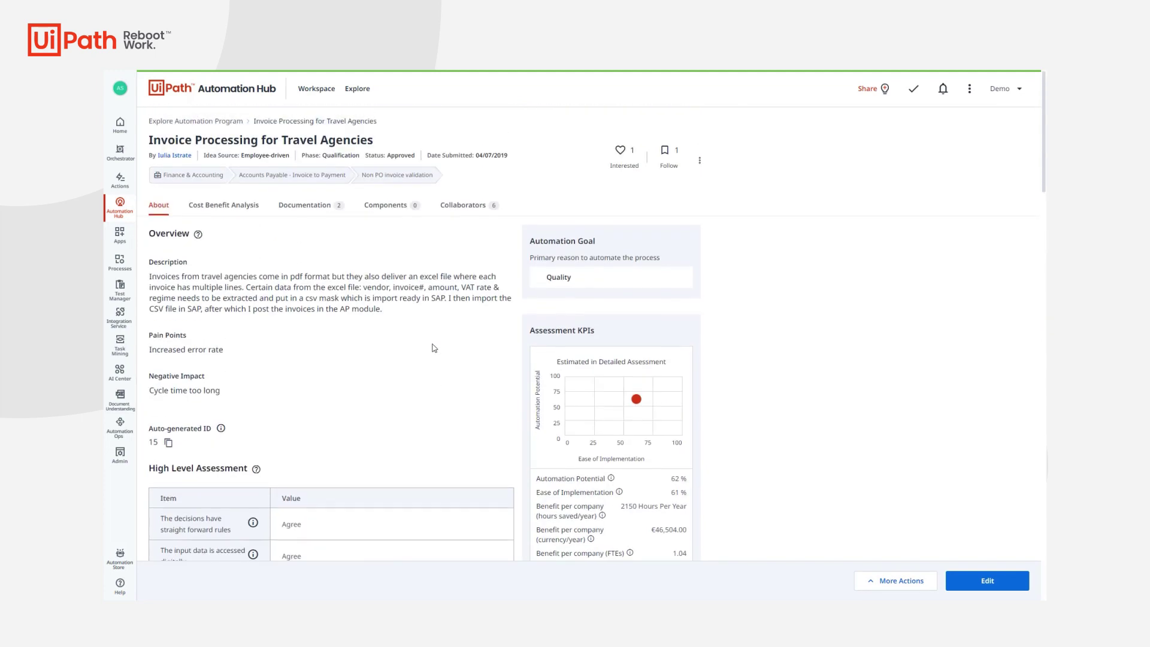
# - Share a new Employee Onboarding idea under Human Resources and submit it for review, scoring 84%
pyautogui.click(884, 90)
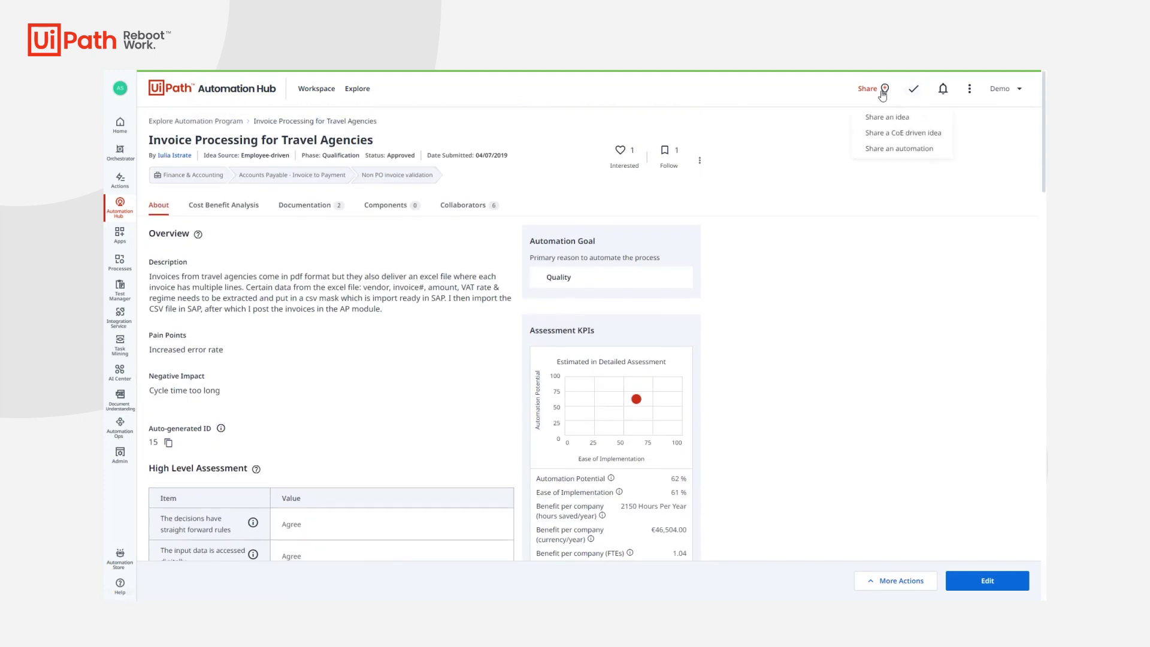
pyautogui.click(902, 120)
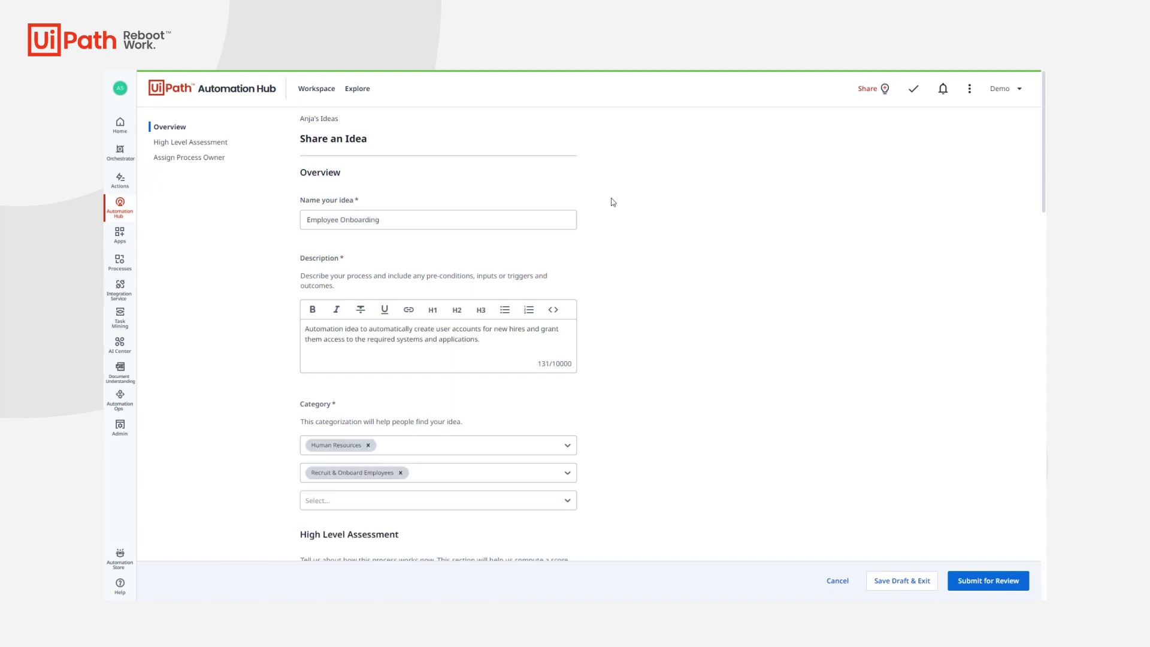
pyautogui.scroll(-6, 614, 203)
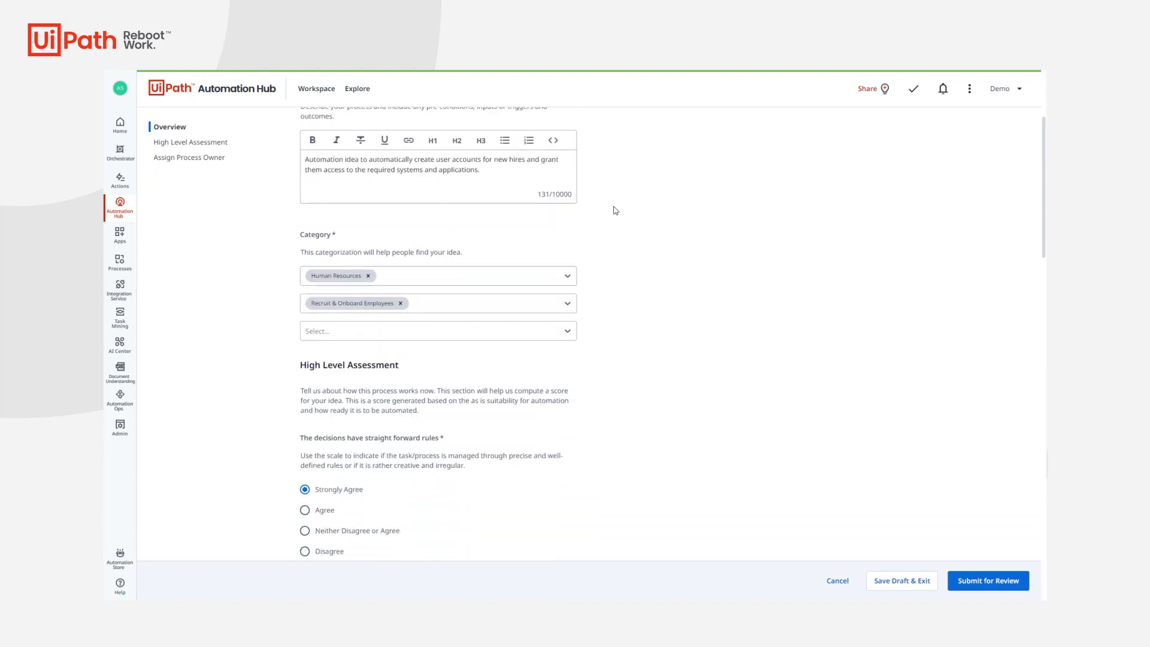
pyautogui.scroll(-6, 616, 214)
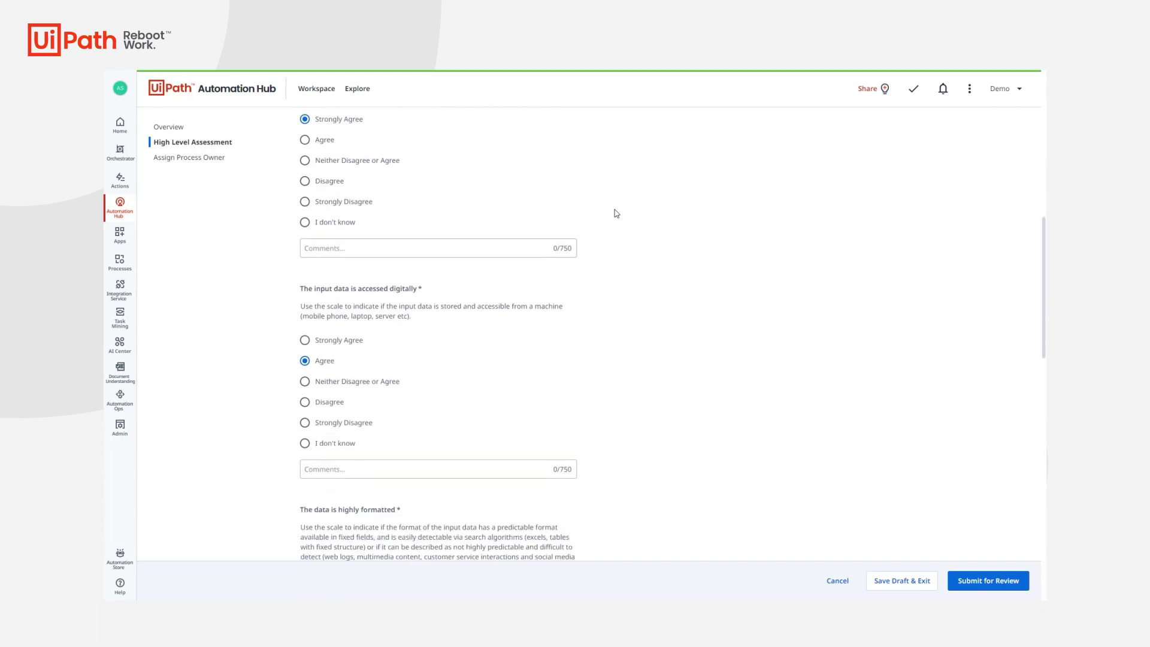
pyautogui.click(985, 581)
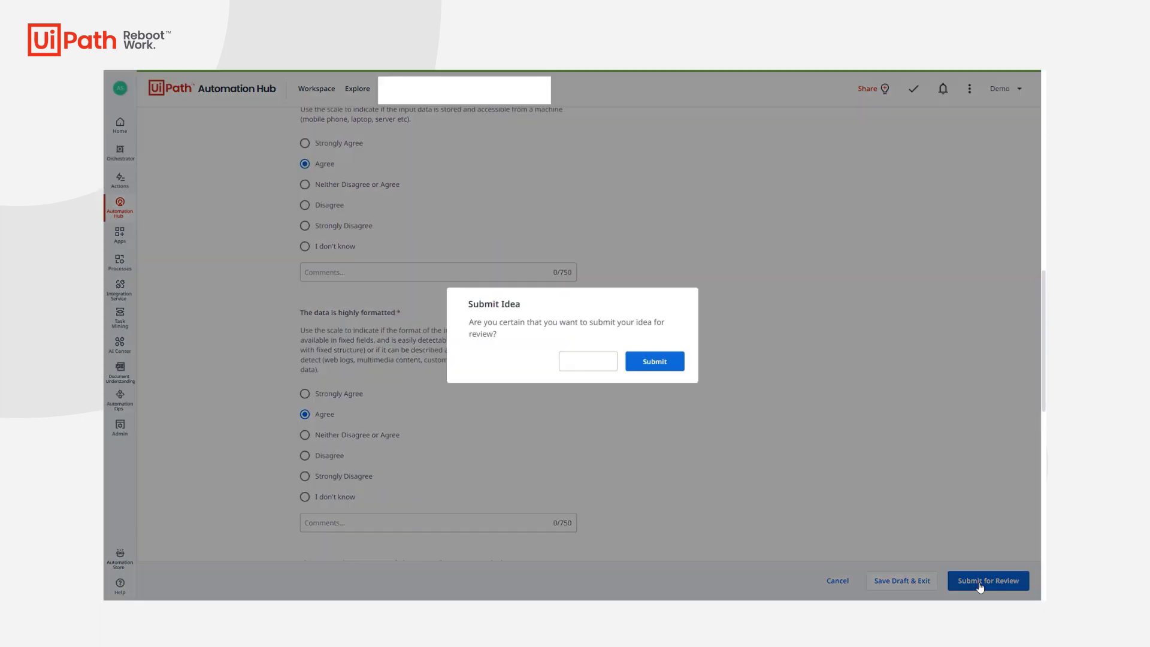
pyautogui.click(656, 361)
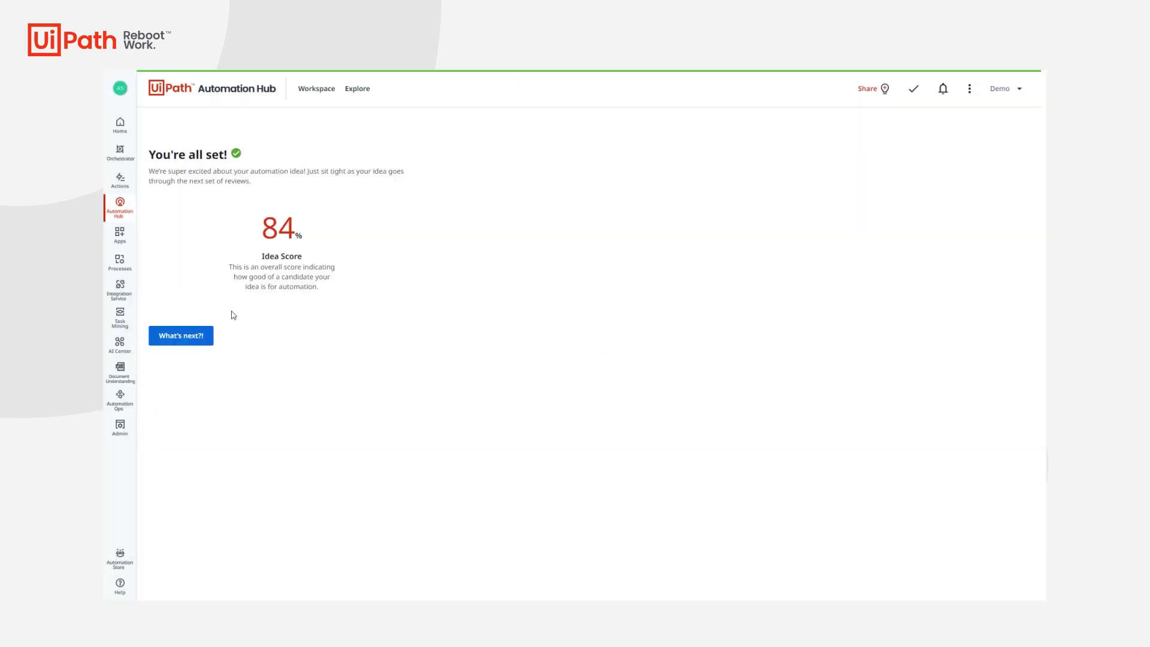
pyautogui.click(199, 337)
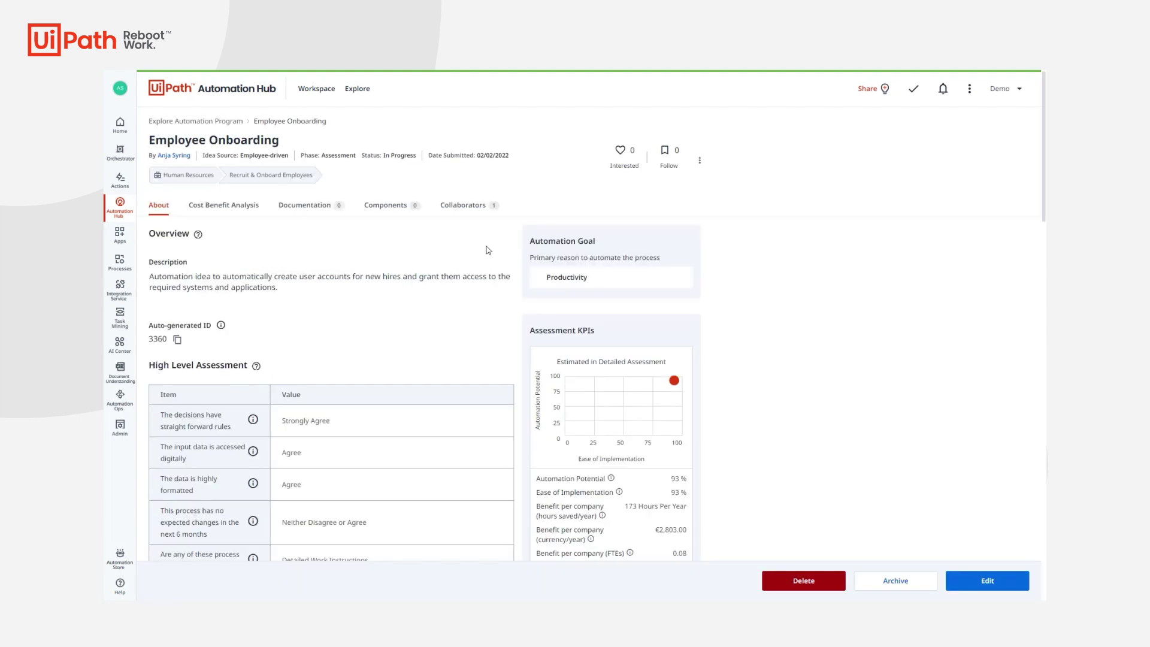
# - Go to the Employee Onboarding idea's Documentation tab, with its Task Capture documents and automation templates
pyautogui.scroll(-2, 489, 251)
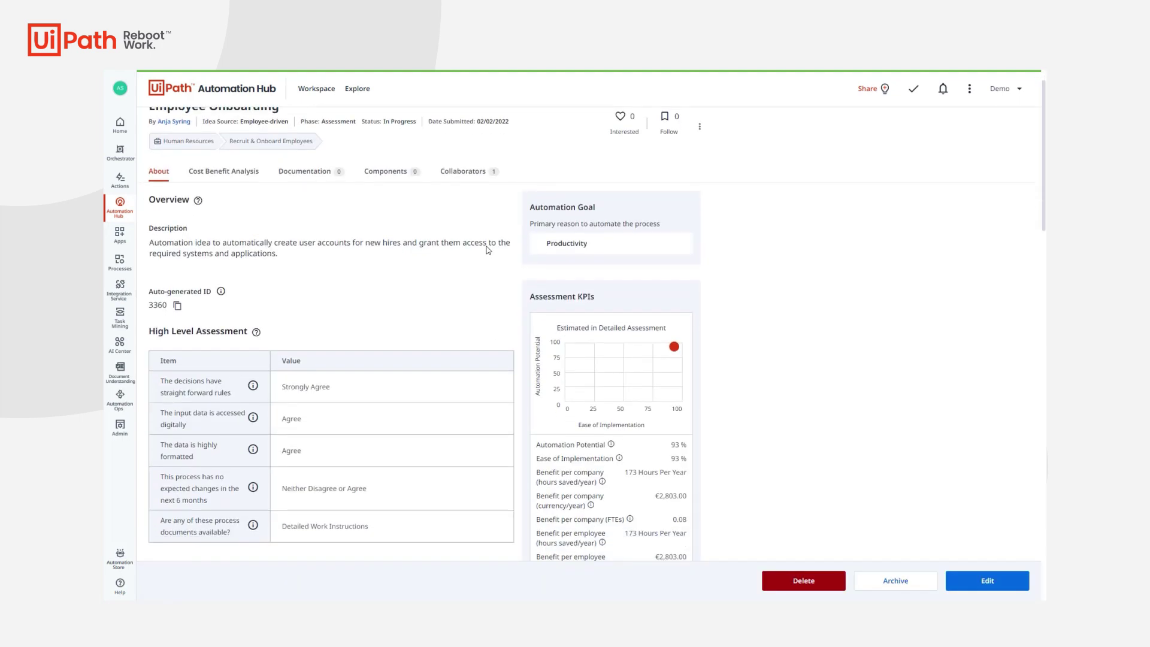
pyautogui.scroll(-5, 488, 250)
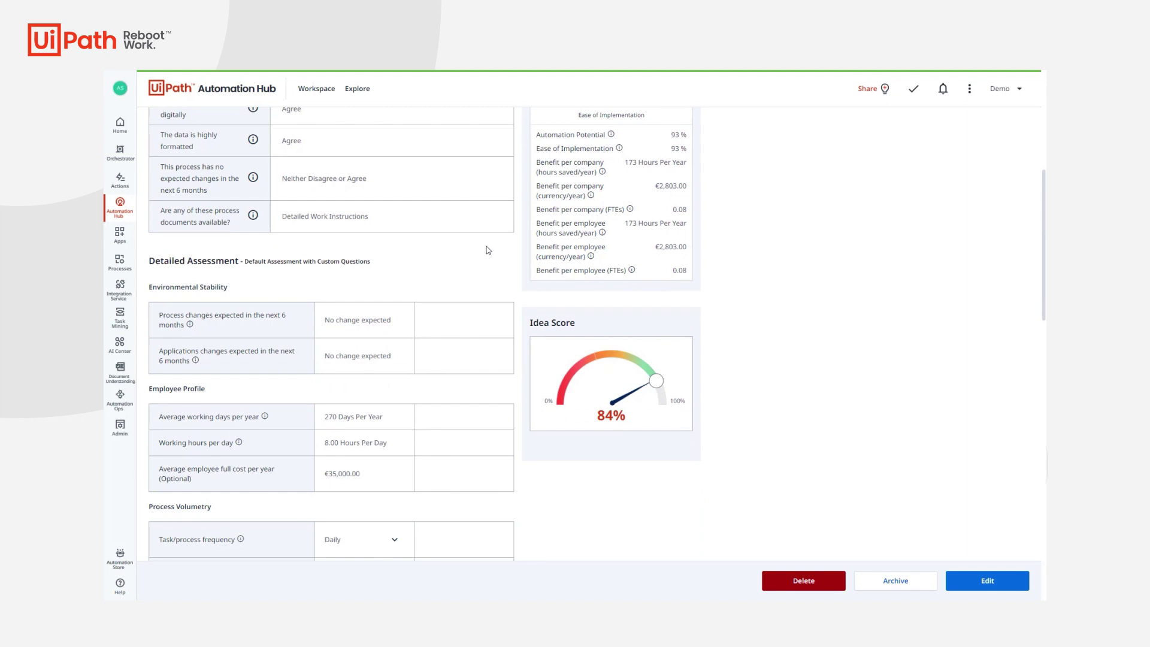
pyautogui.scroll(-3, 489, 250)
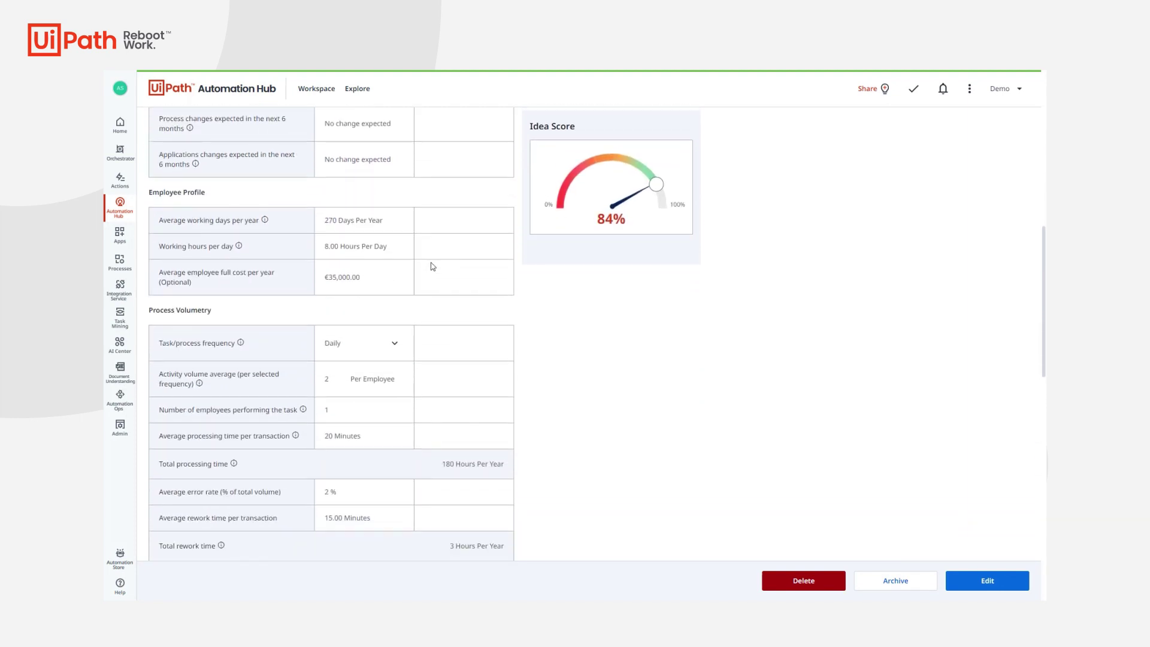
pyautogui.scroll(5, 534, 369)
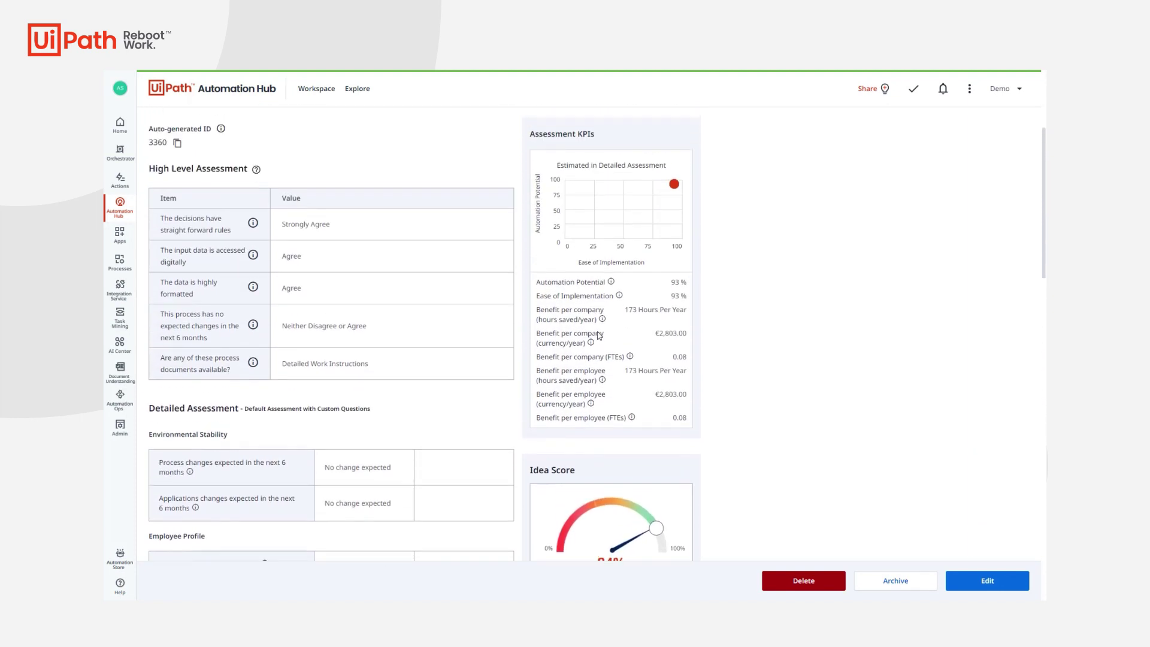
pyautogui.moveTo(672, 202)
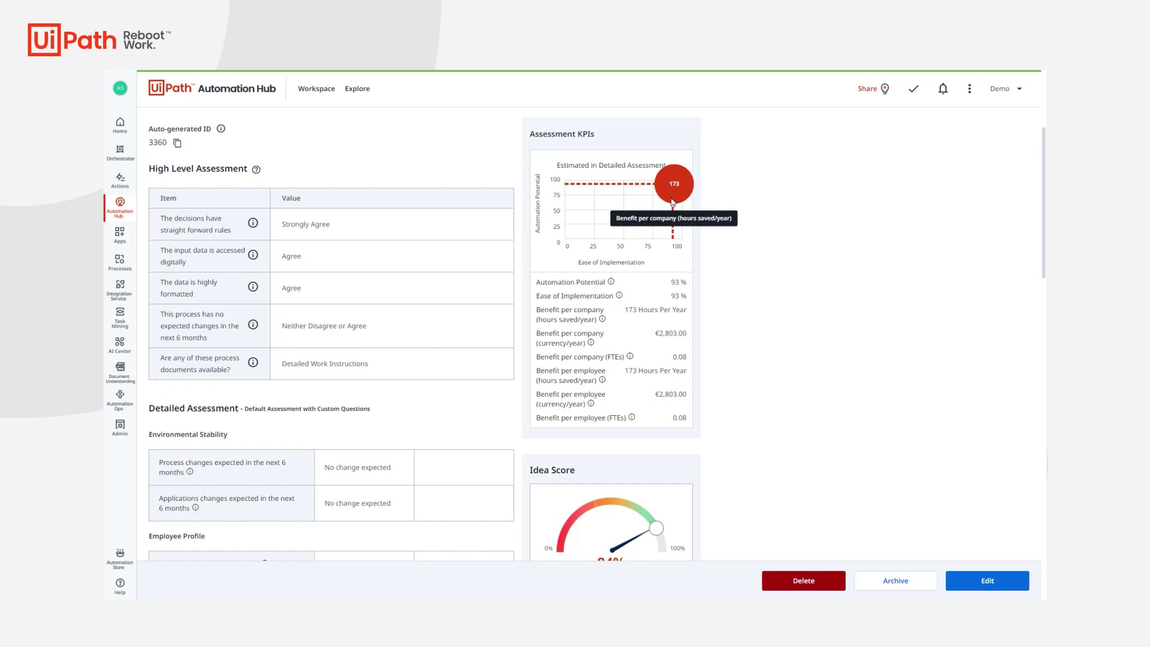
pyautogui.moveTo(250, 174)
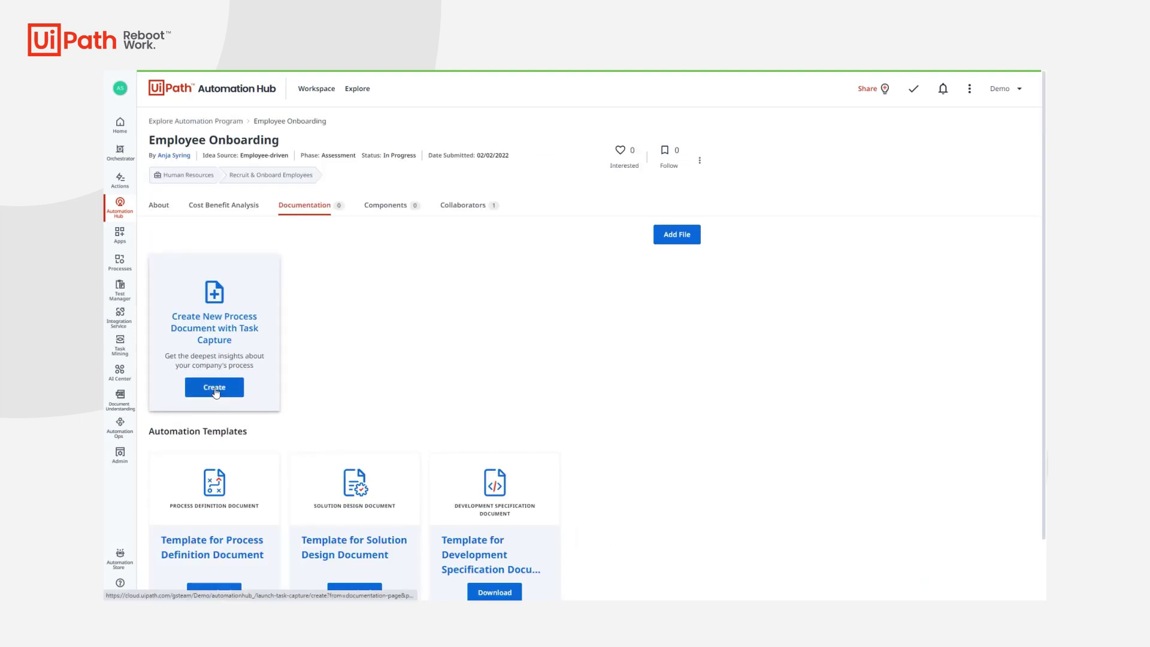
# - Capture a new Task Capture process: open New employees.xlsx, copy the email cell, then stop
pyautogui.click(215, 389)
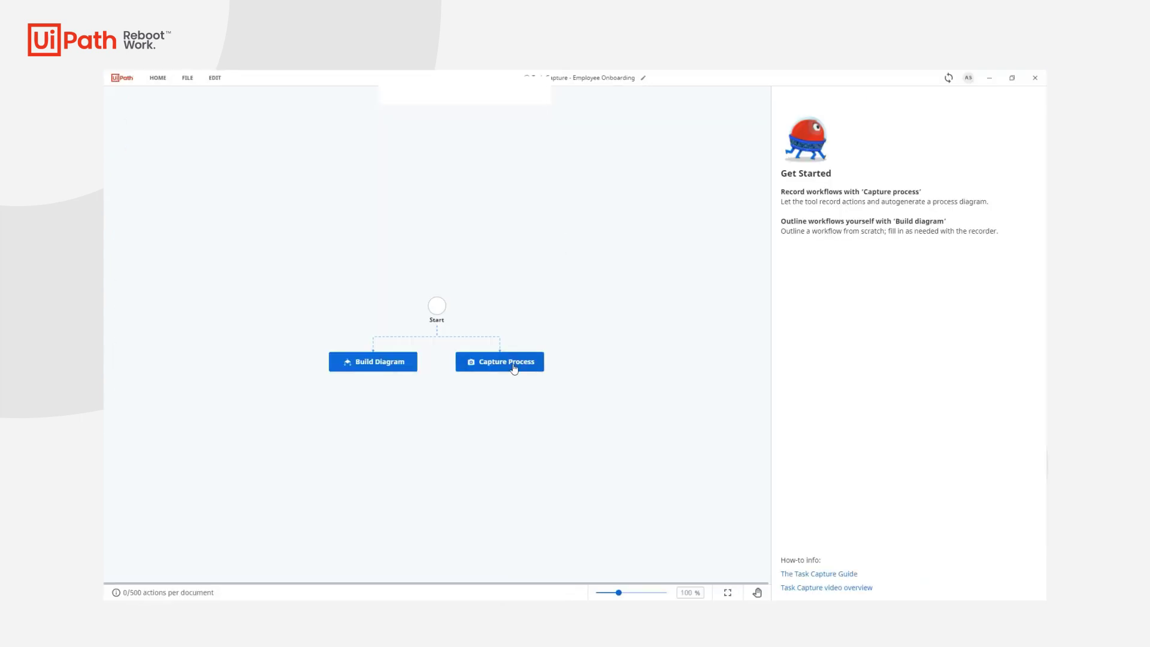
pyautogui.click(514, 366)
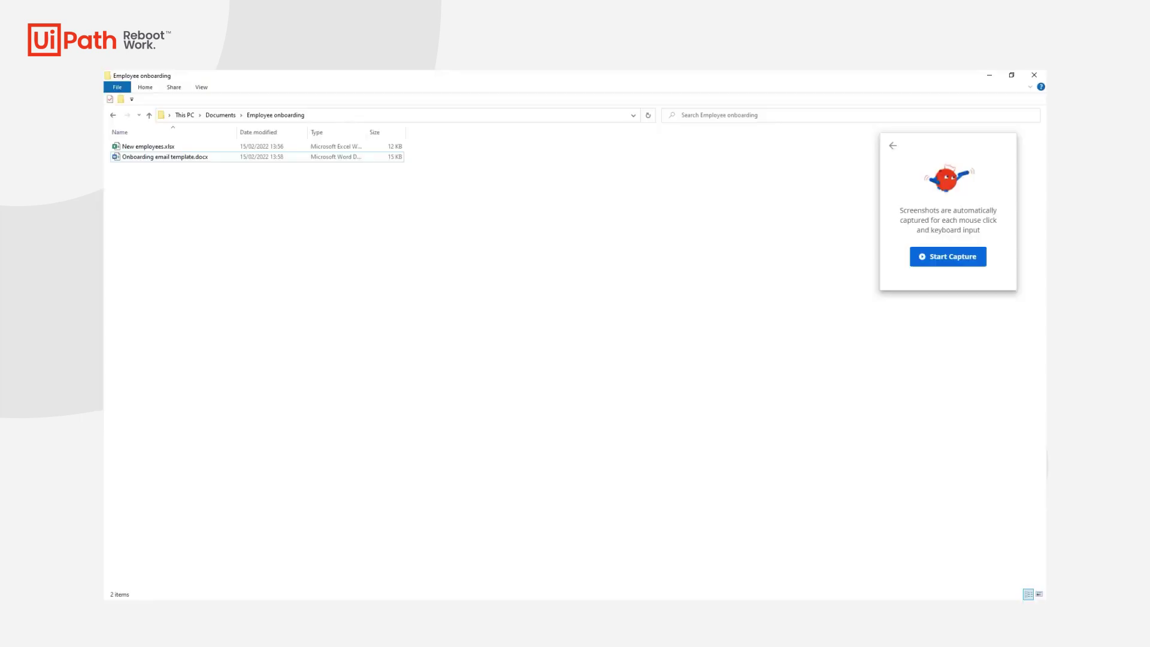
pyautogui.click(926, 258)
pyautogui.doubleClick(148, 146)
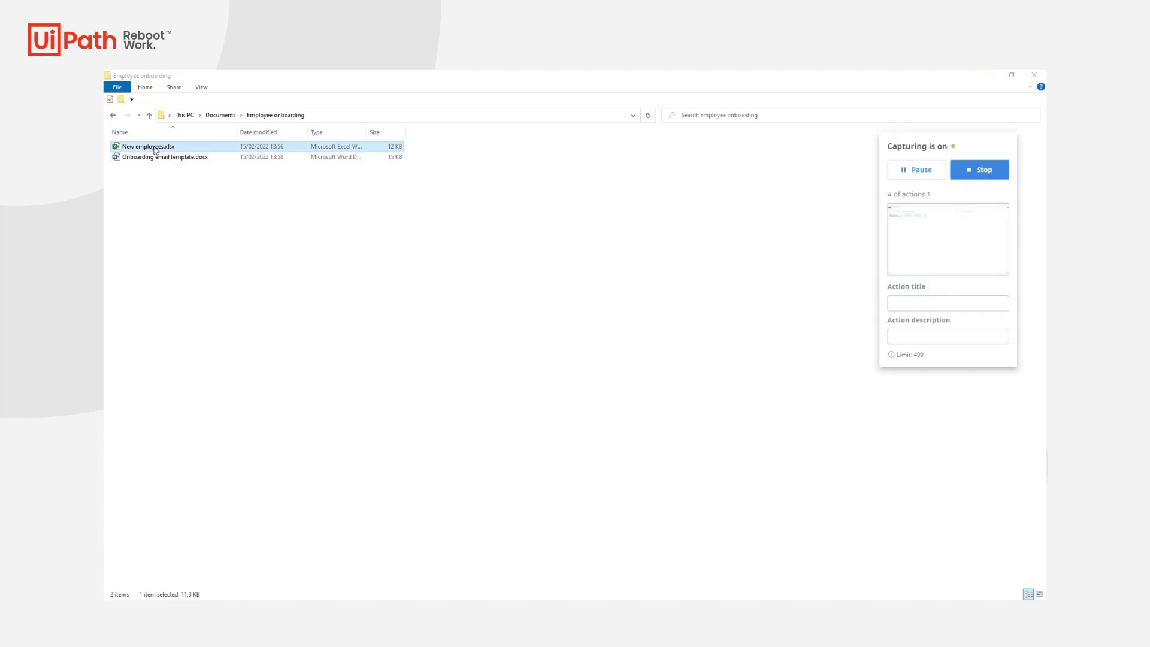
pyautogui.rightClick(249, 234)
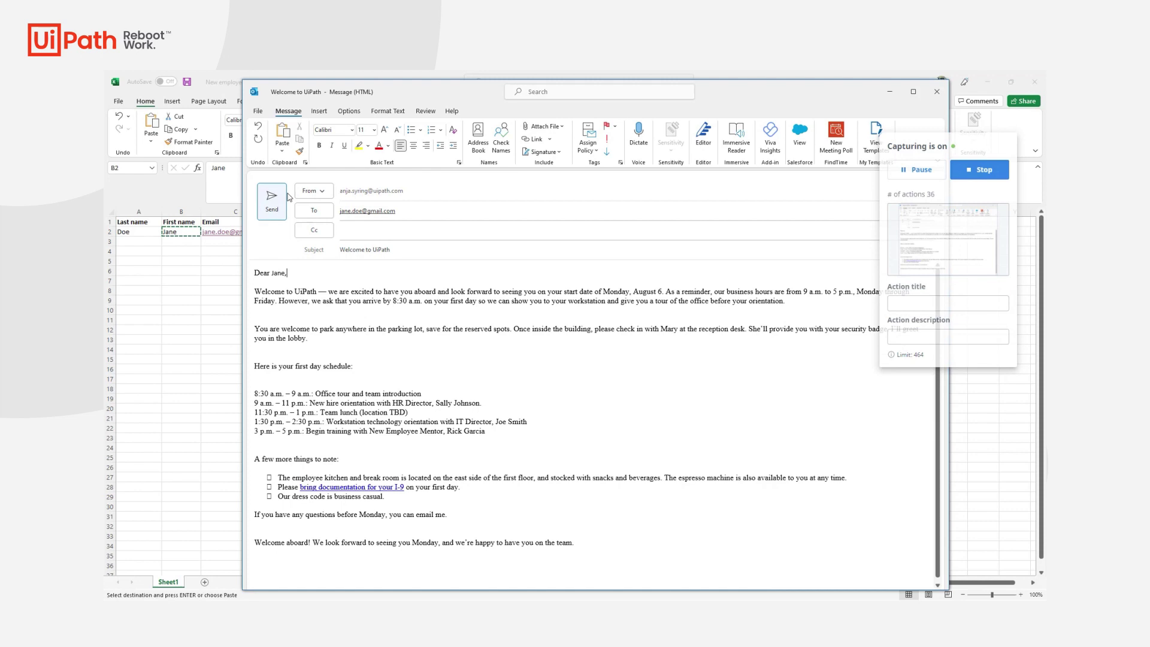
pyautogui.click(968, 171)
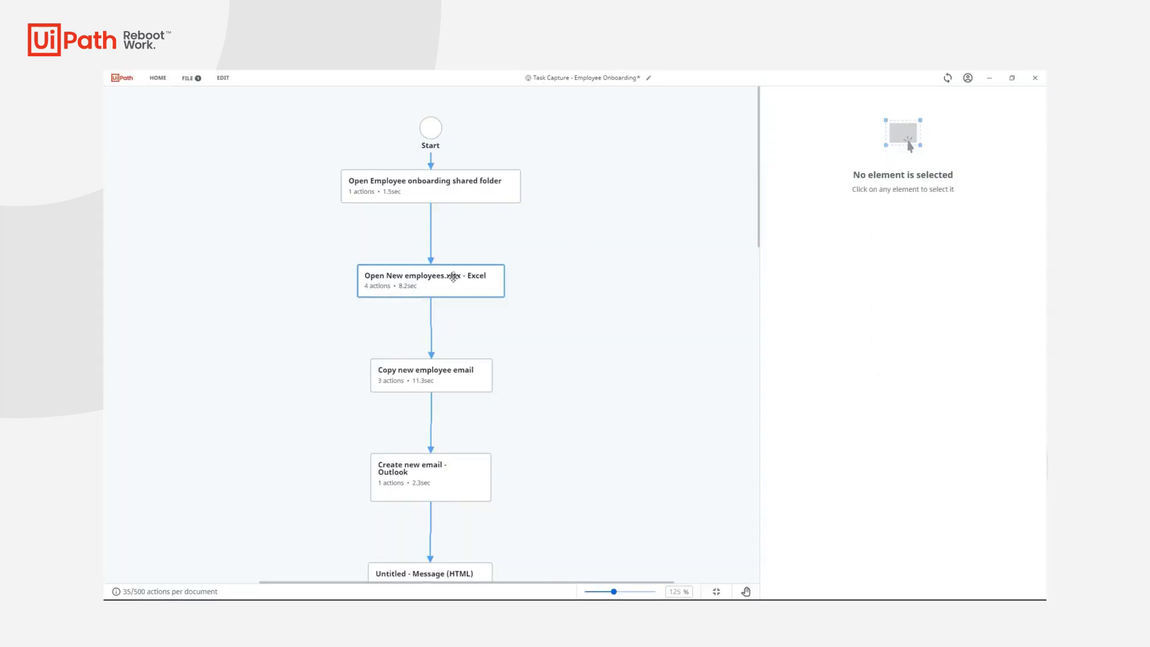
# - Edit the first action's screenshot: highlight only the email cell, blur the title-bar icons, title it 'Copy Email'
pyautogui.click(454, 276)
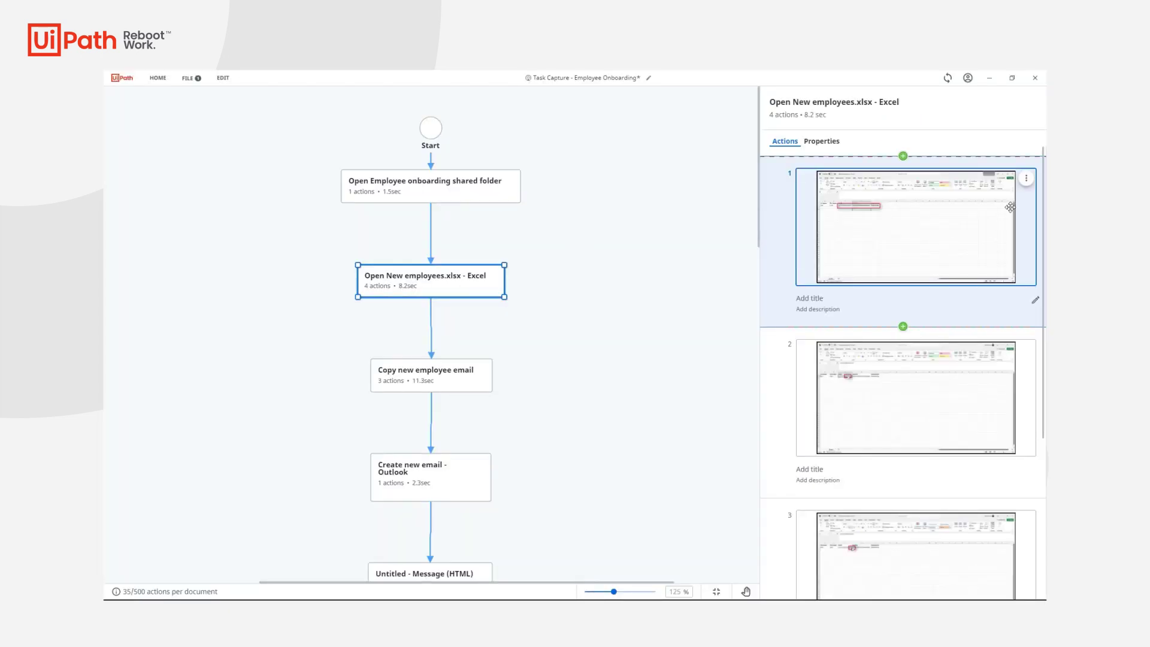
pyautogui.click(1026, 178)
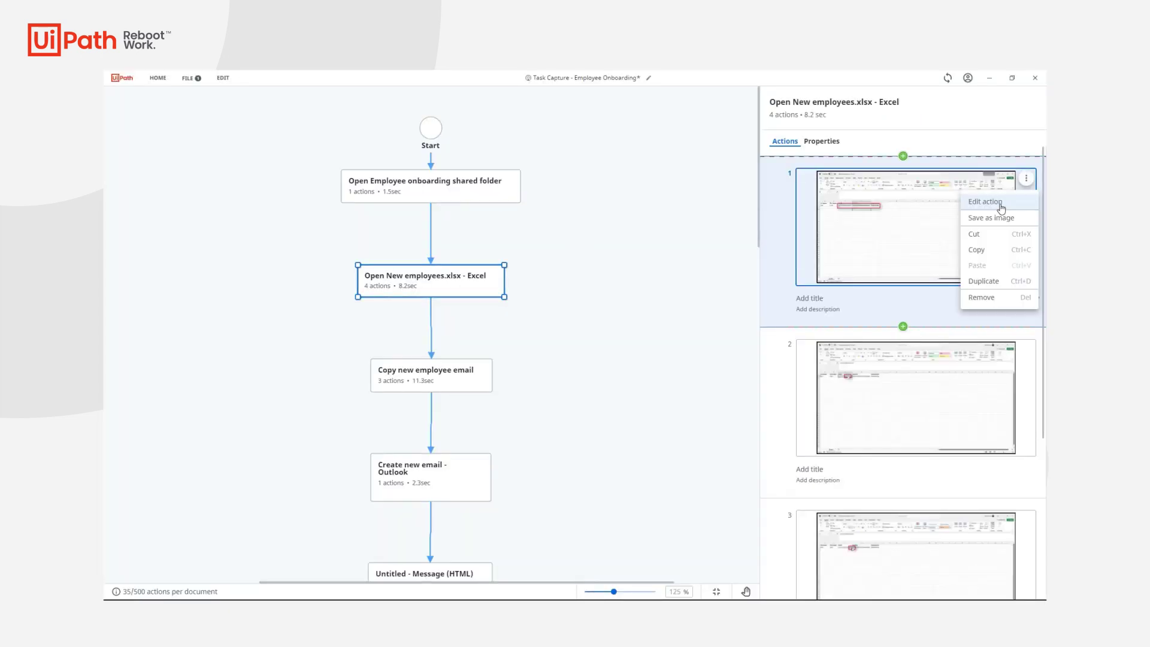
pyautogui.click(1001, 207)
pyautogui.click(605, 291)
pyautogui.moveTo(606, 291); pyautogui.dragTo(525, 288)
pyautogui.click(543, 98)
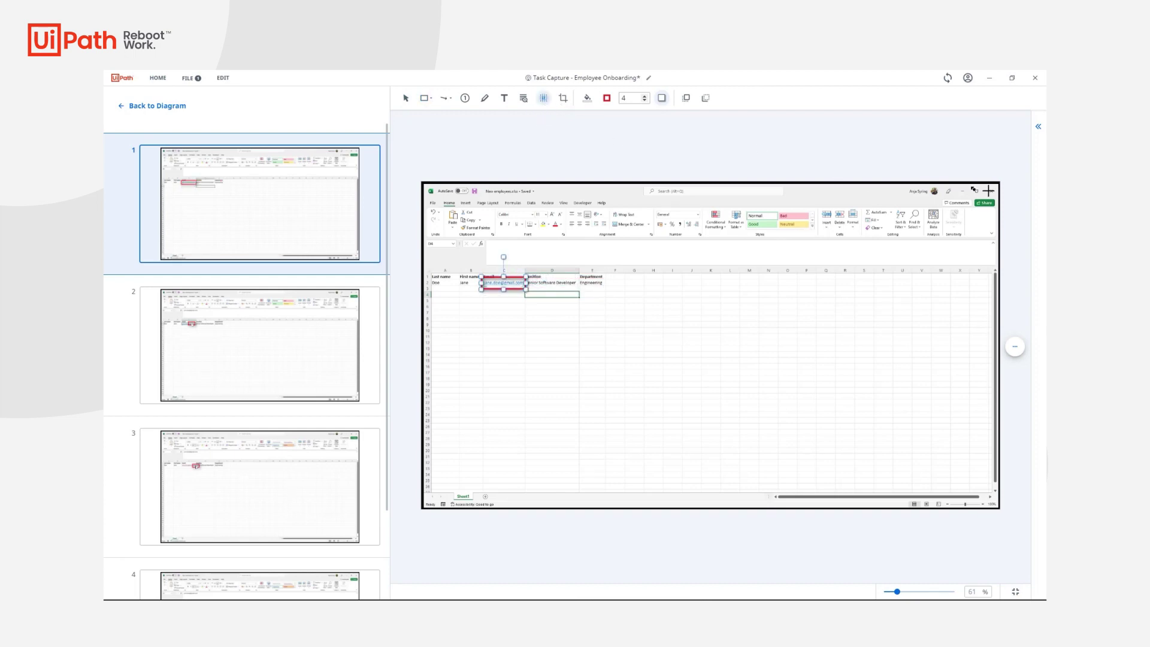
pyautogui.moveTo(926, 194); pyautogui.dragTo(944, 201)
pyautogui.click(1038, 127)
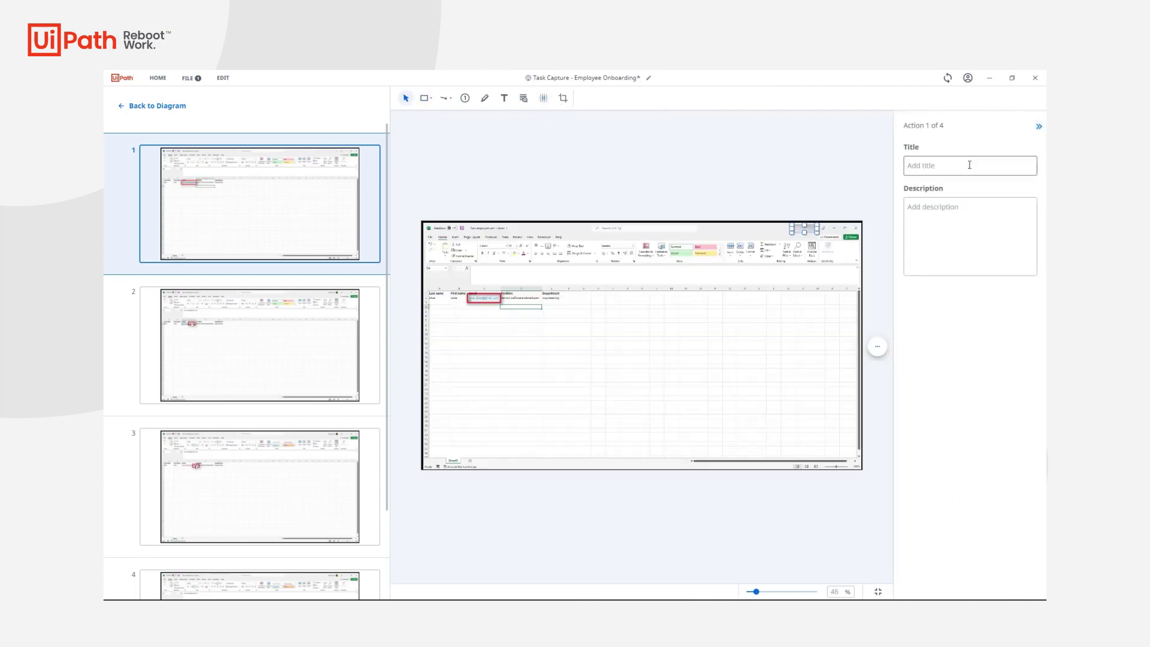
pyautogui.write('Copy Email')
# - Publish the process document to Automation Hub
pyautogui.click(157, 106)
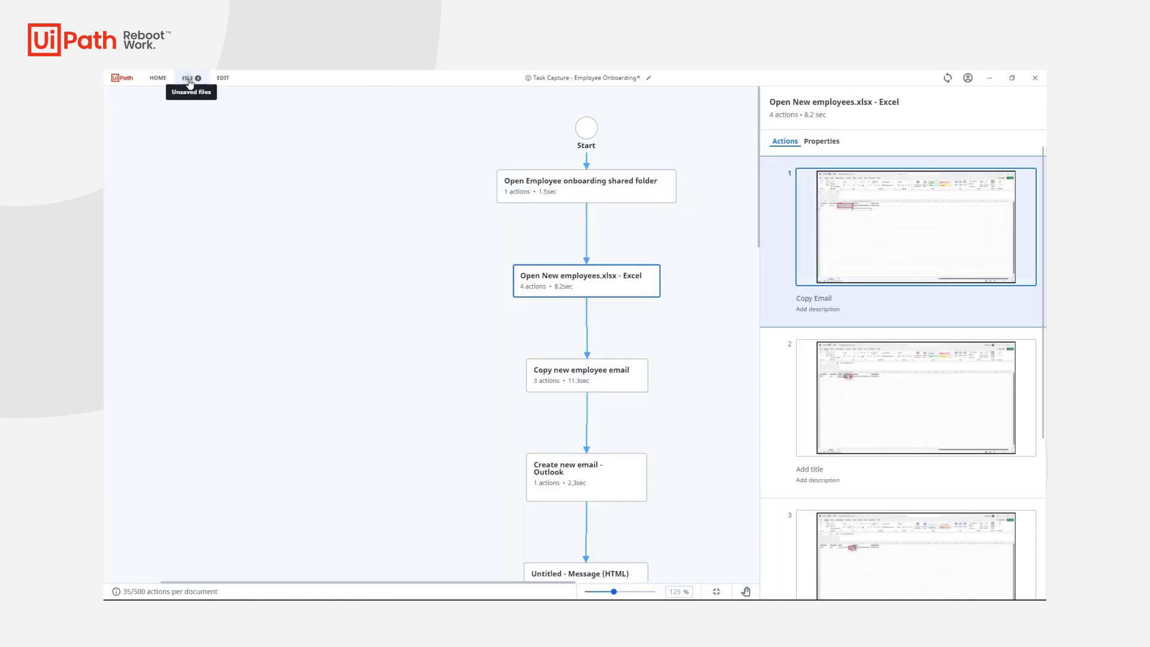
pyautogui.click(190, 78)
pyautogui.moveTo(232, 180)
pyautogui.click(360, 229)
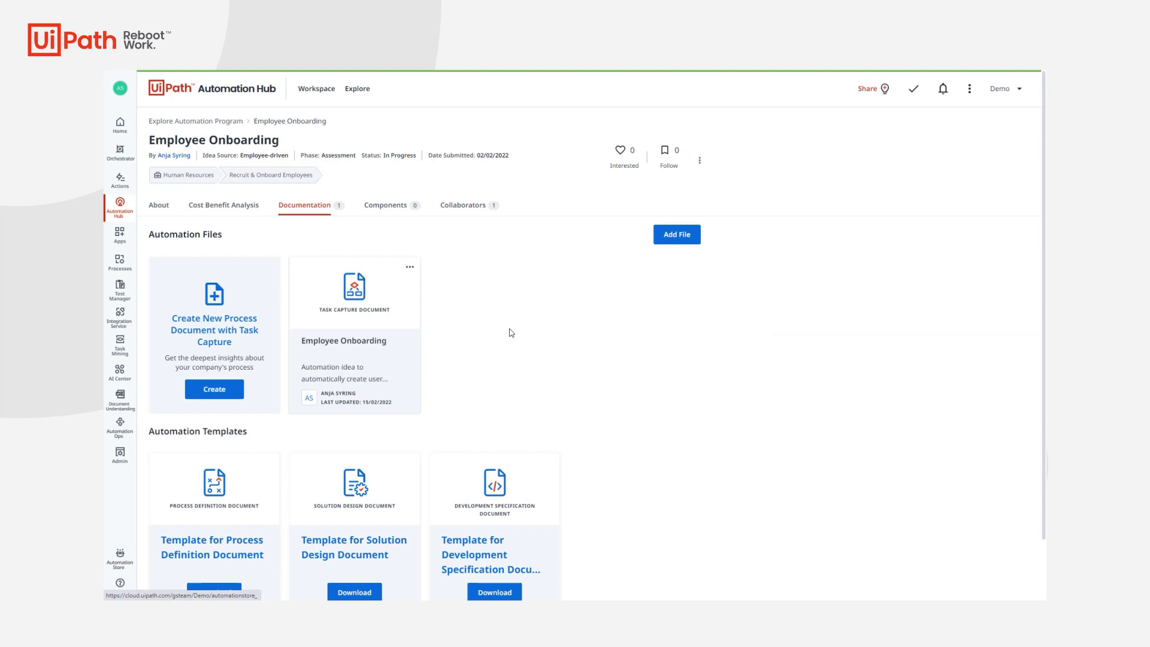
# - Show the Automatic out of office status in Outlook automation in the Automation Store
pyautogui.click(118, 564)
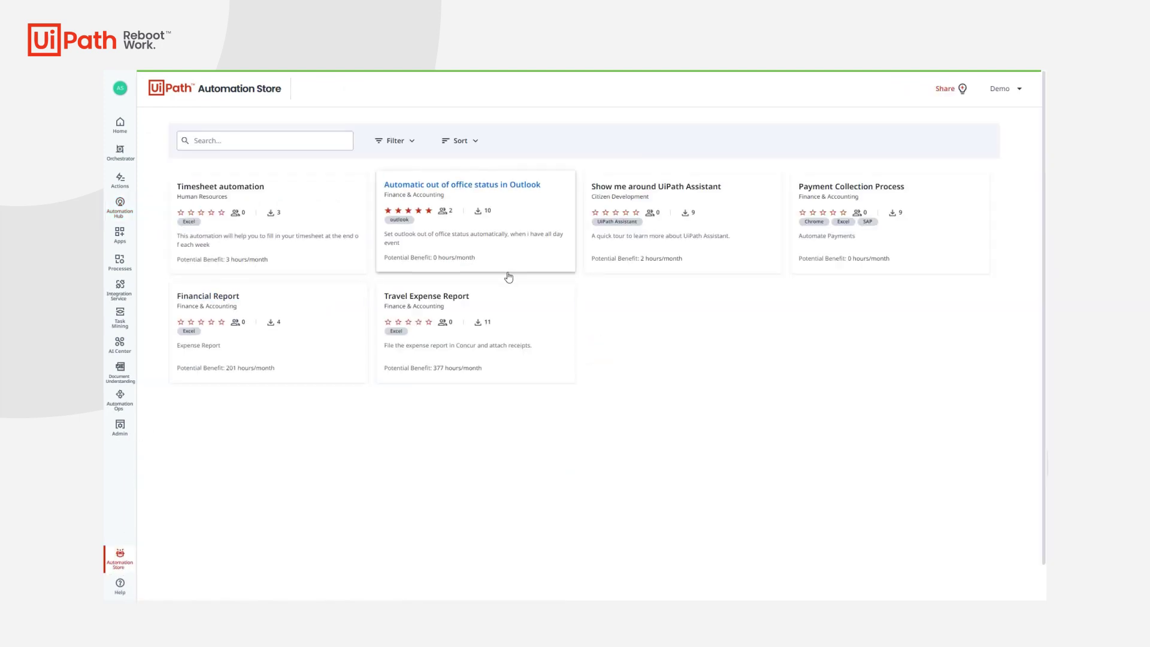
pyautogui.click(508, 218)
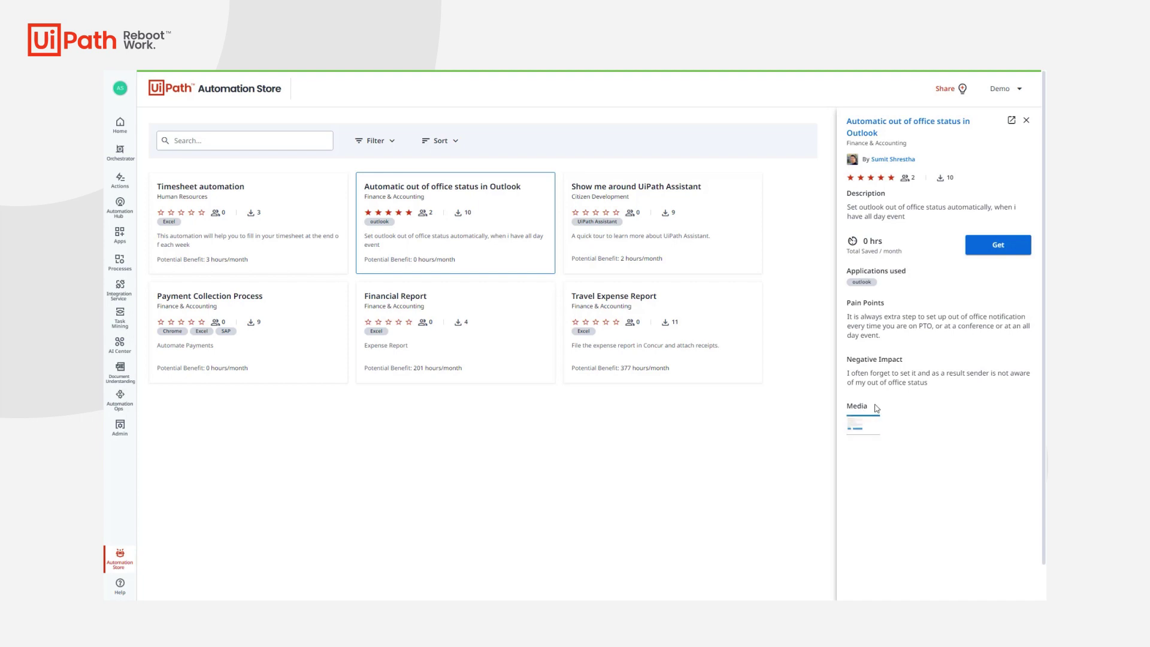
# - Get the Outlook out-of-office automation, check SetUpAnOutOfOfficeMessage, then browse to the Timesheet automation details
pyautogui.click(1009, 247)
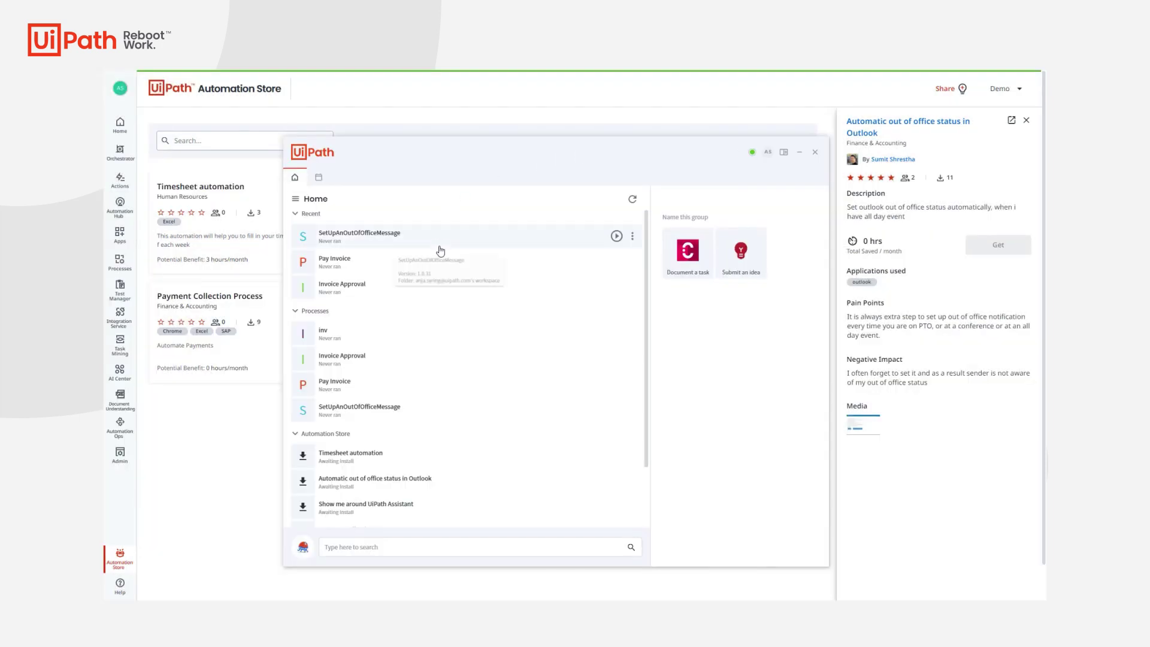
pyautogui.click(444, 244)
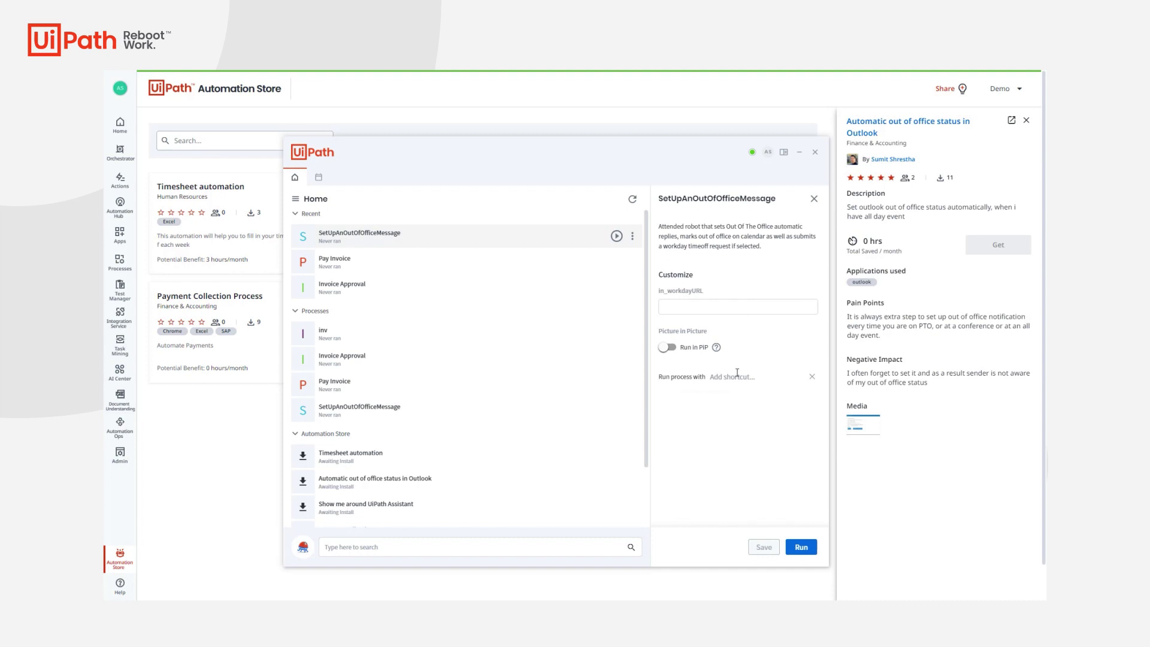
pyautogui.click(632, 238)
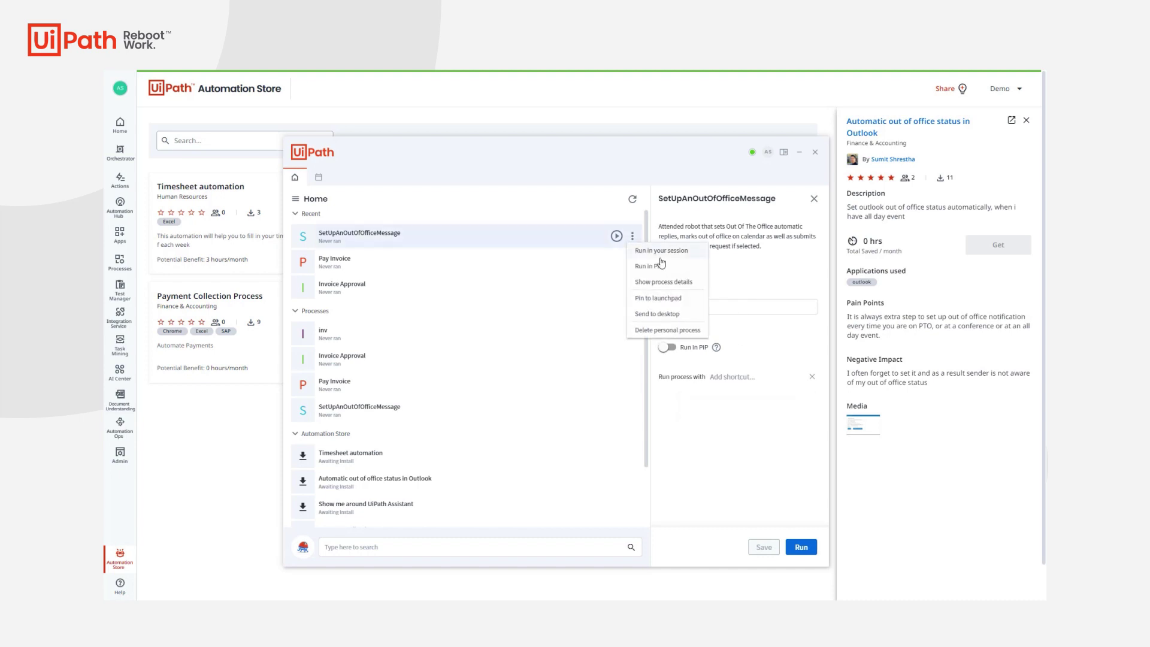
pyautogui.click(683, 298)
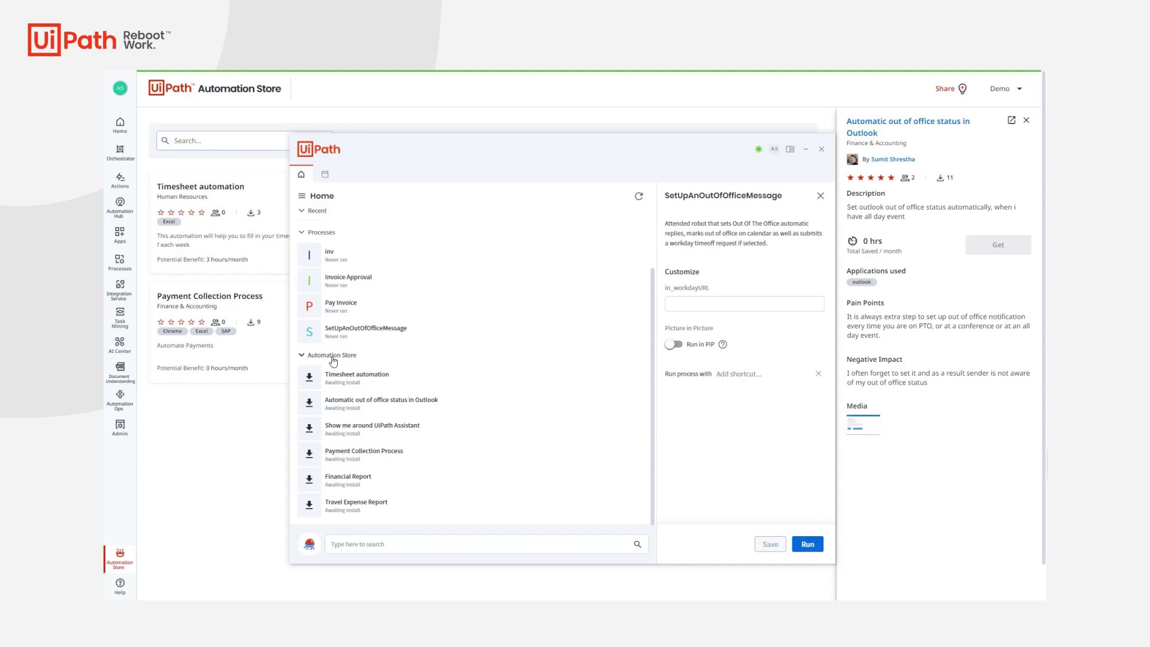
pyautogui.click(427, 405)
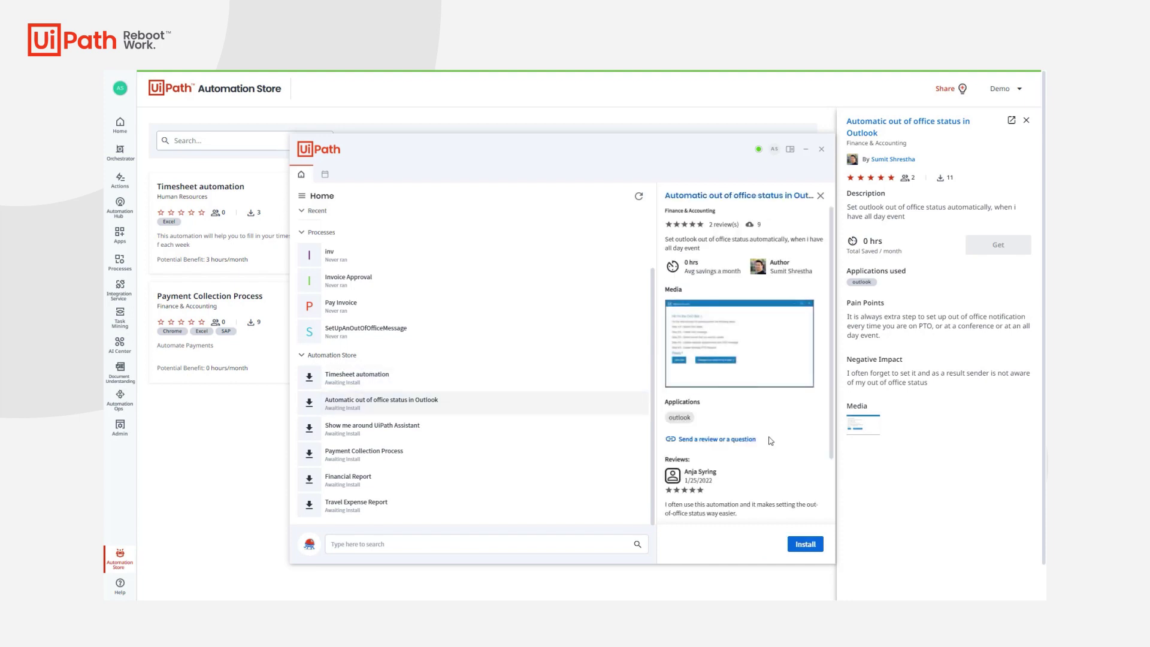
pyautogui.press('Up')
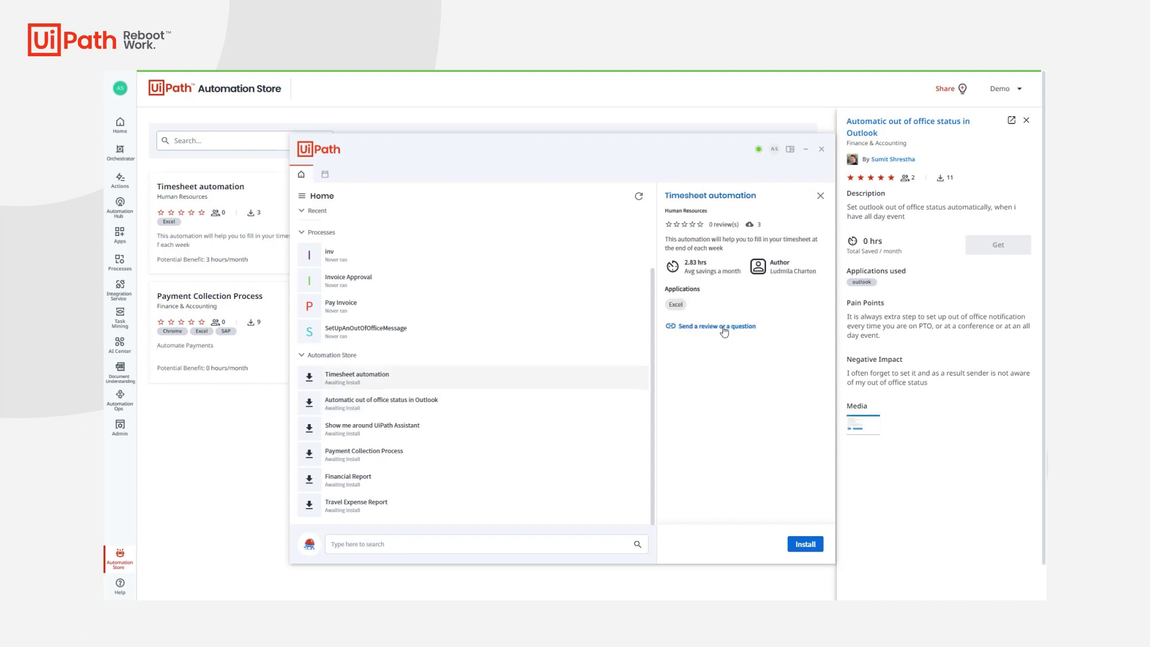